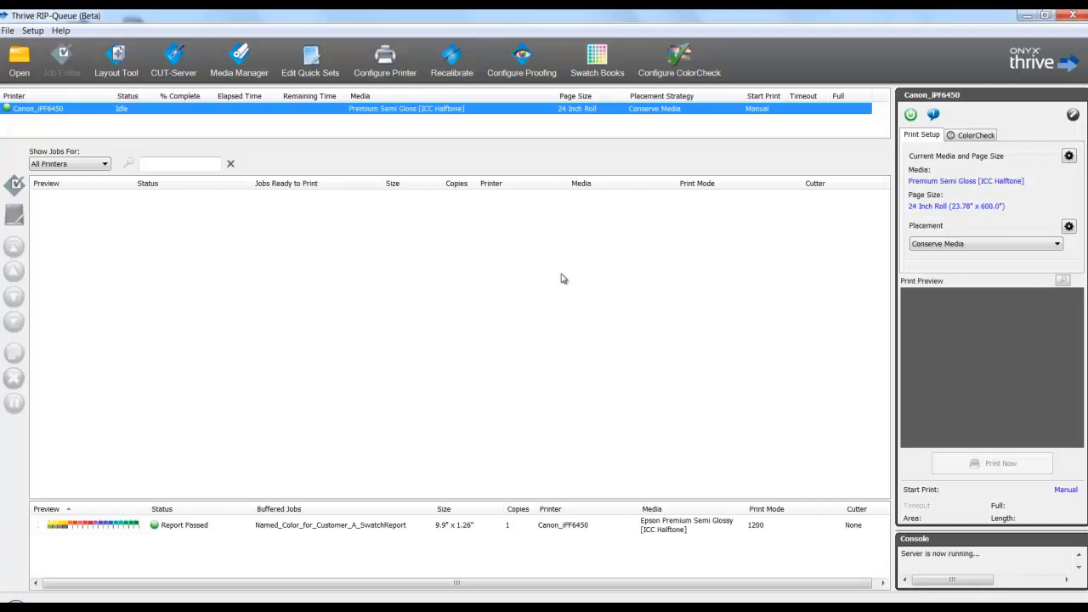
Start a new ColorCheck swatch using G7 Process Control Master with the G7 Grayscale - P2P51 data set
left_click(676, 64)
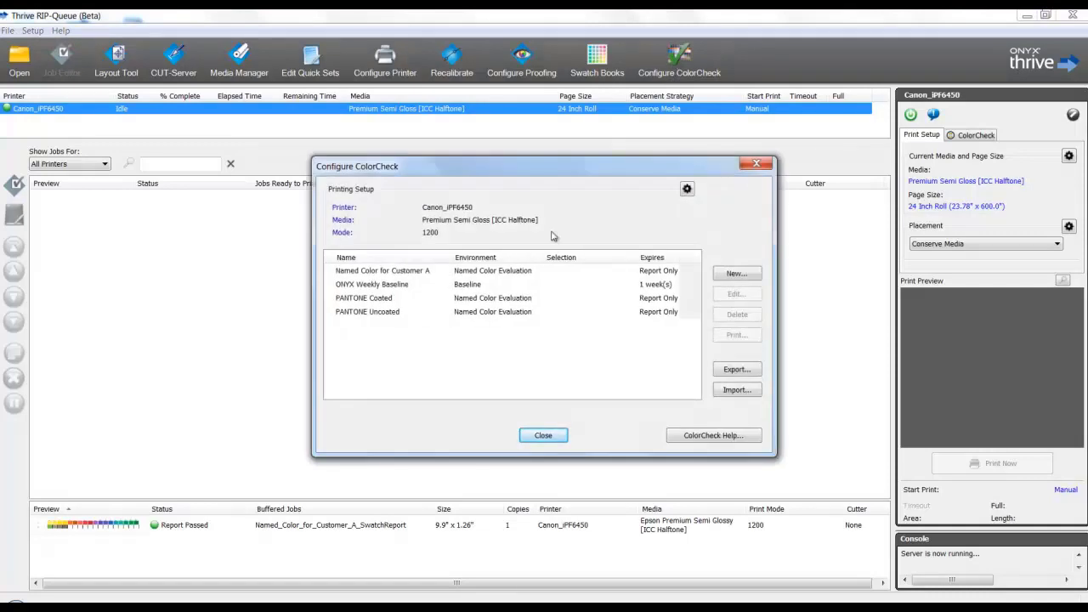
left_click(720, 278)
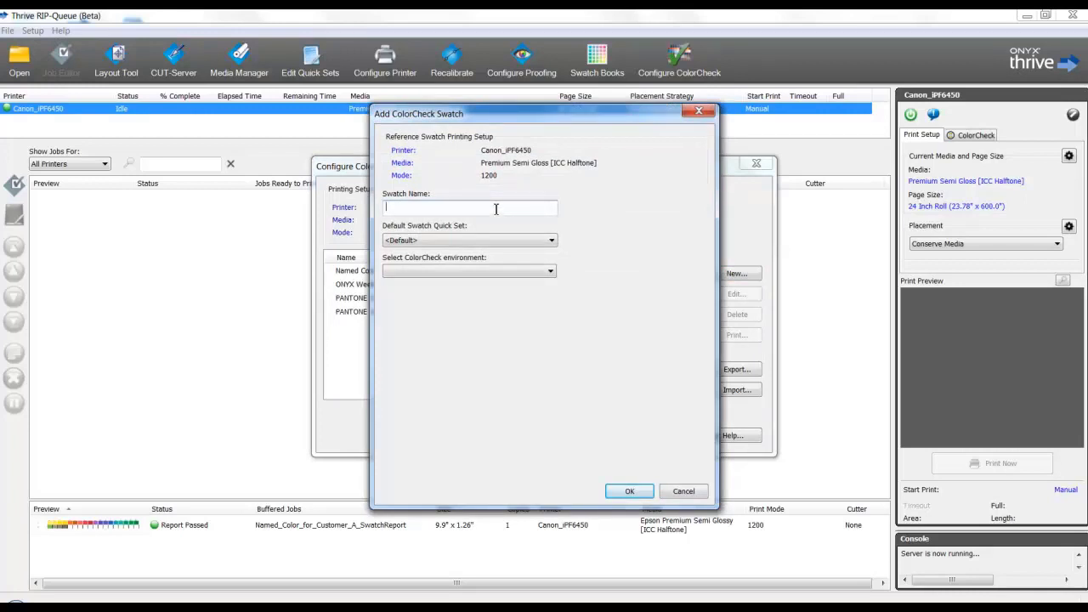
left_click(479, 272)
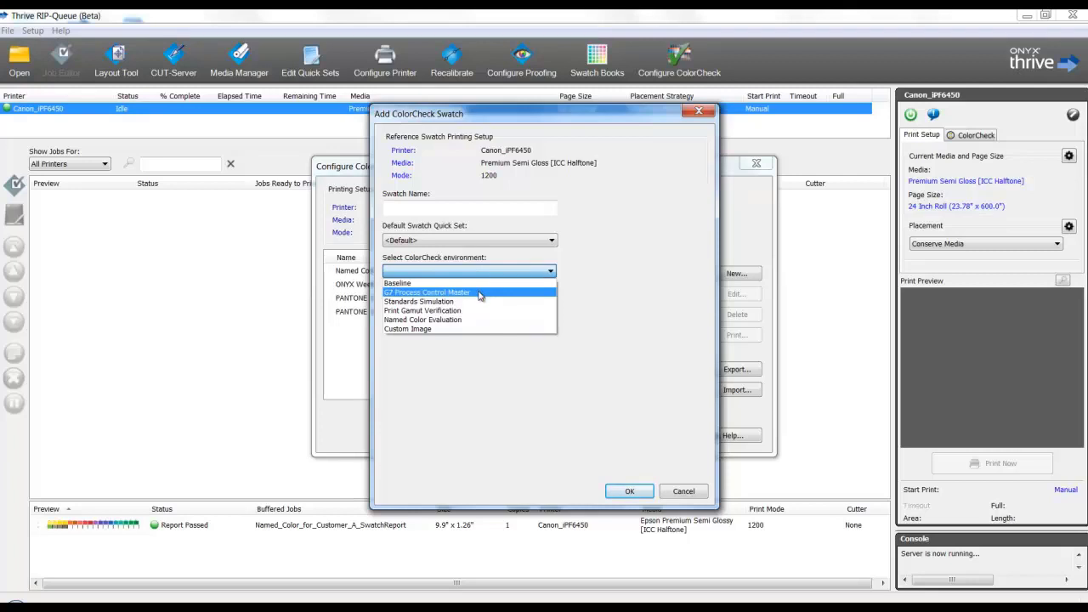
left_click(479, 292)
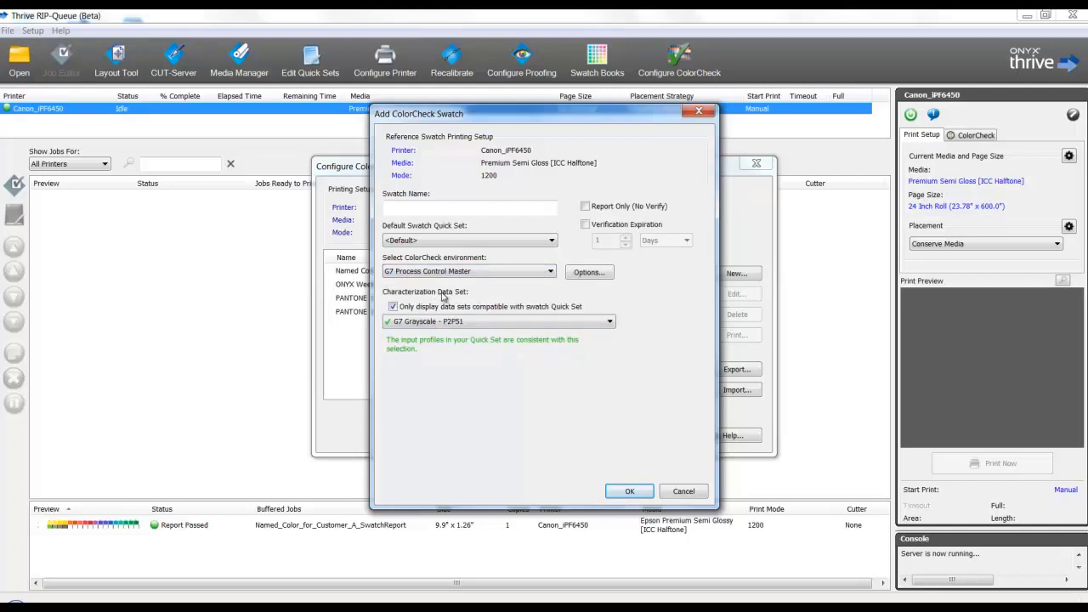
left_click(490, 323)
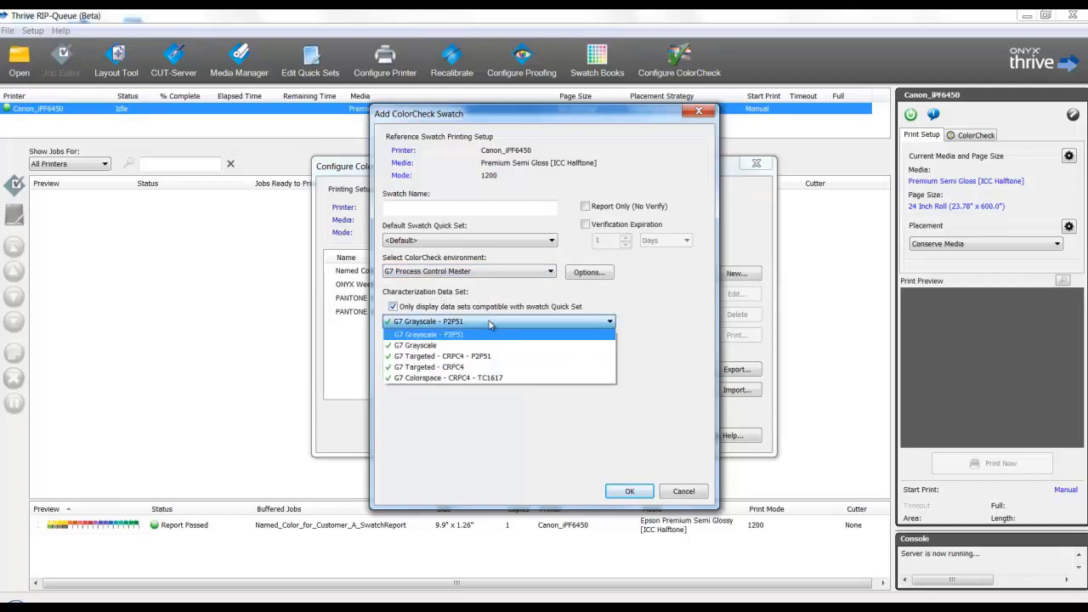
left_click(490, 324)
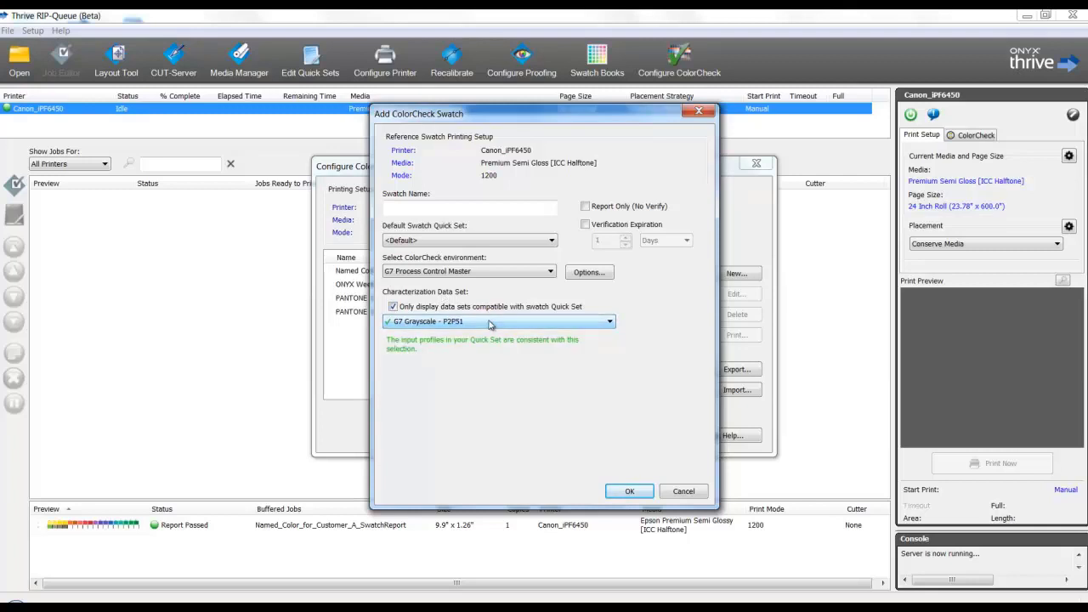
Try Standards Simulation with CGATS TR 005, then return to G7 Process Control Master
left_click(497, 272)
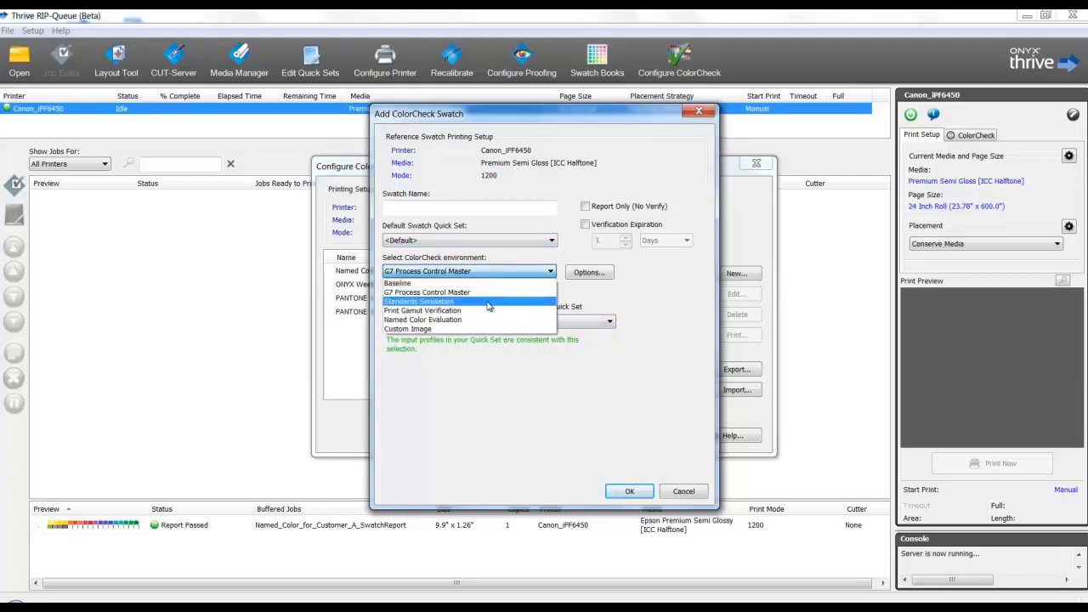
left_click(487, 302)
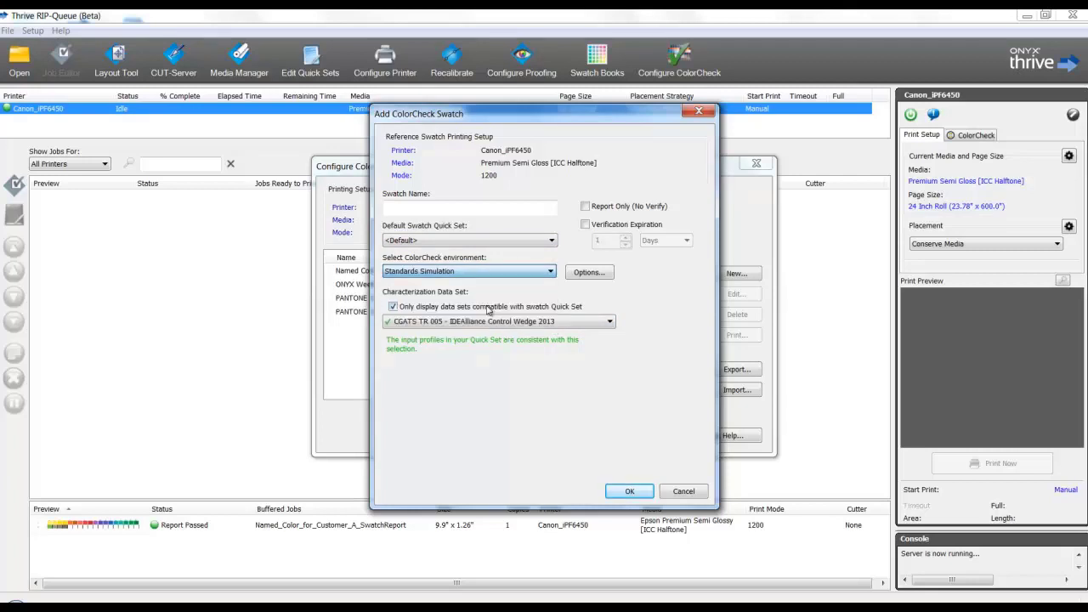
left_click(570, 323)
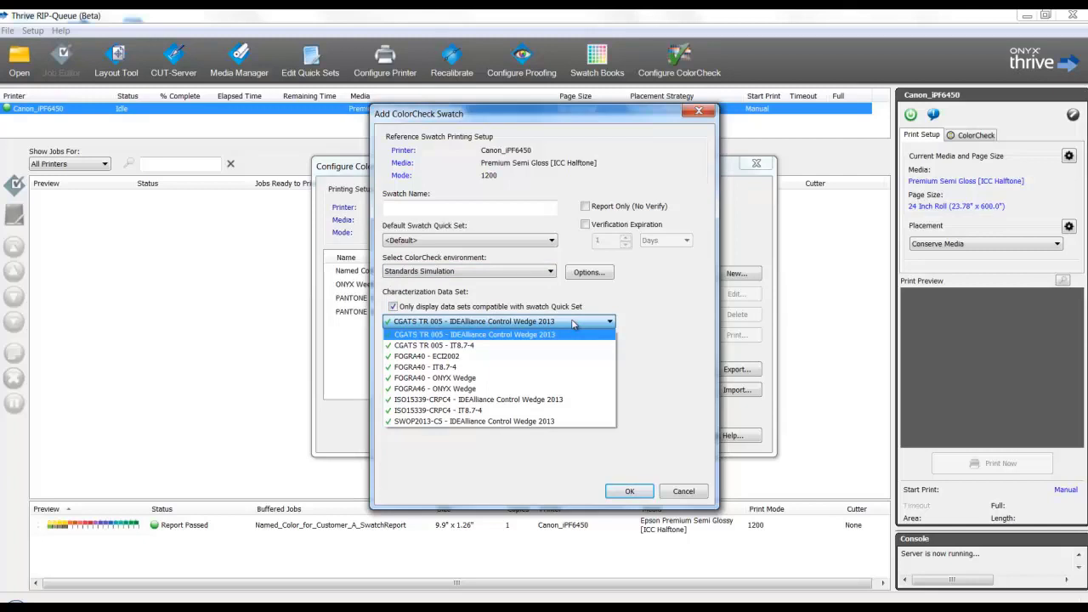
left_click(572, 324)
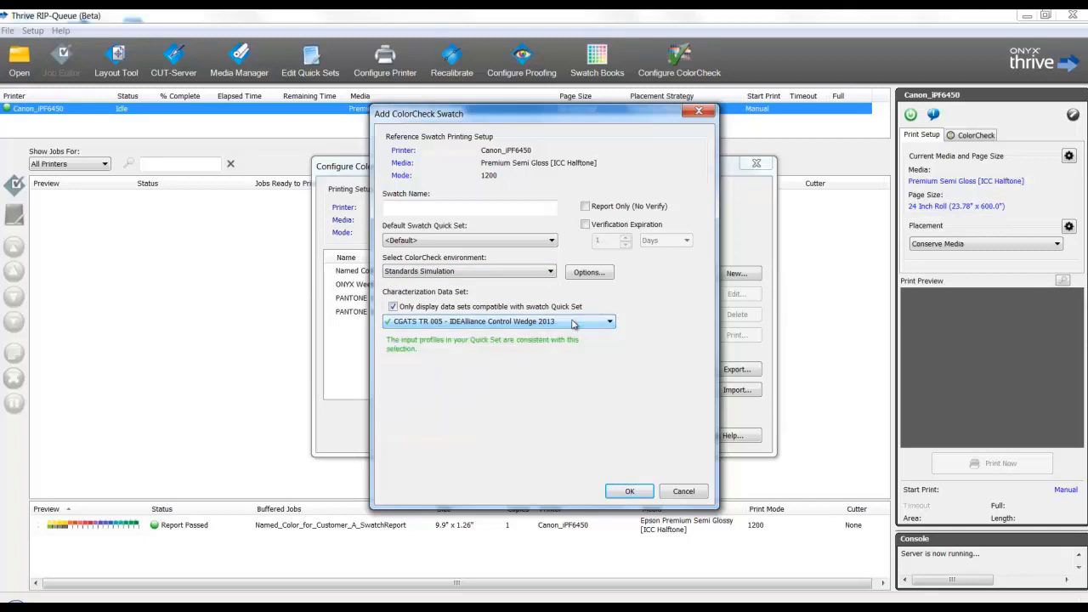
left_click(491, 272)
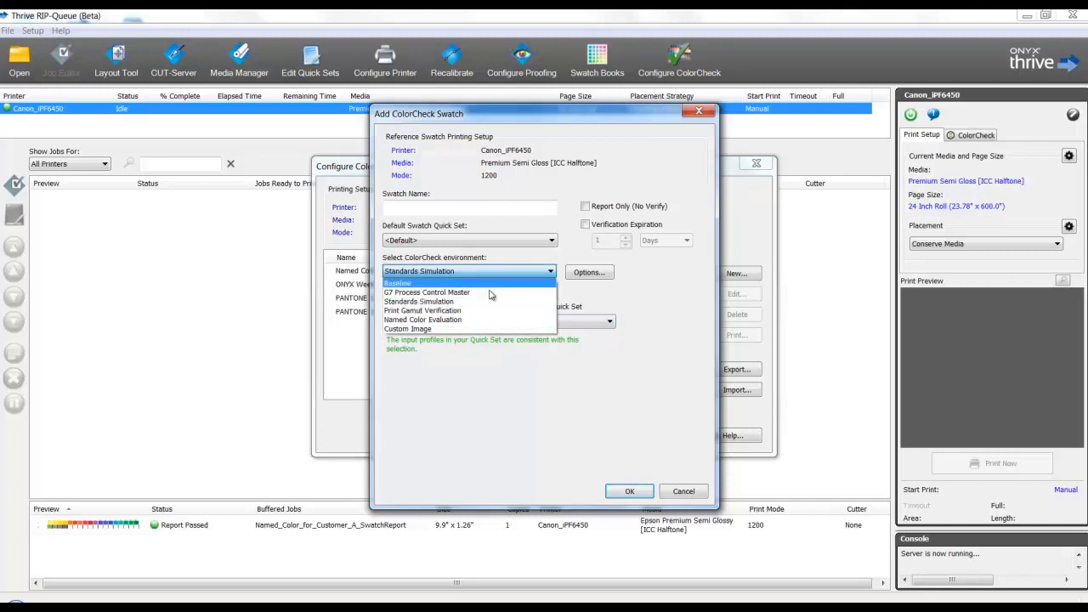
left_click(486, 291)
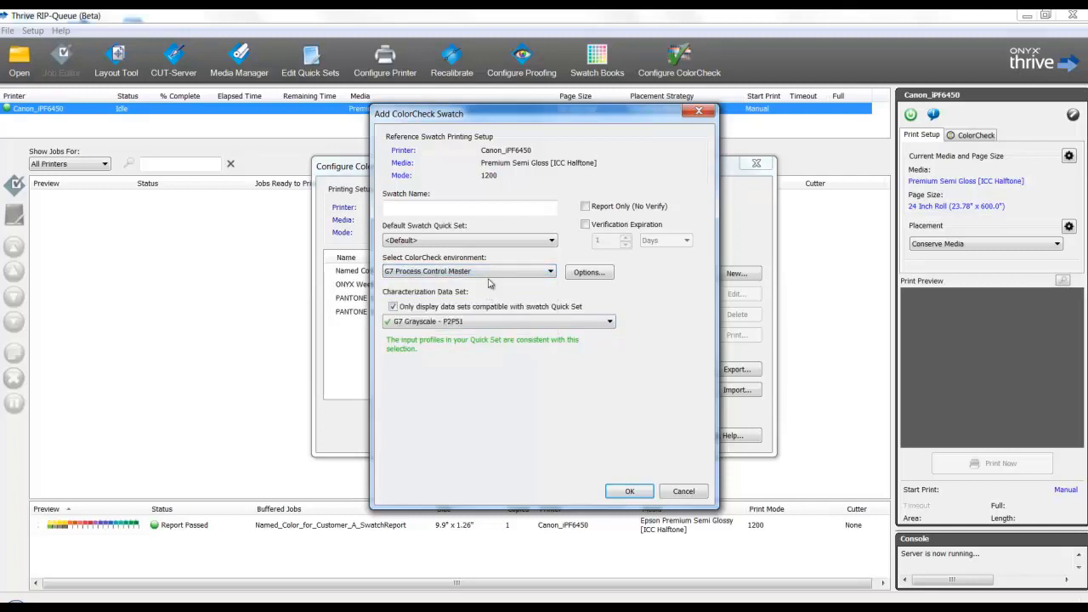
Name the swatch 'G7 swatch test' and choose the G7 quick set
left_click(437, 209)
type("G7 swatch test")
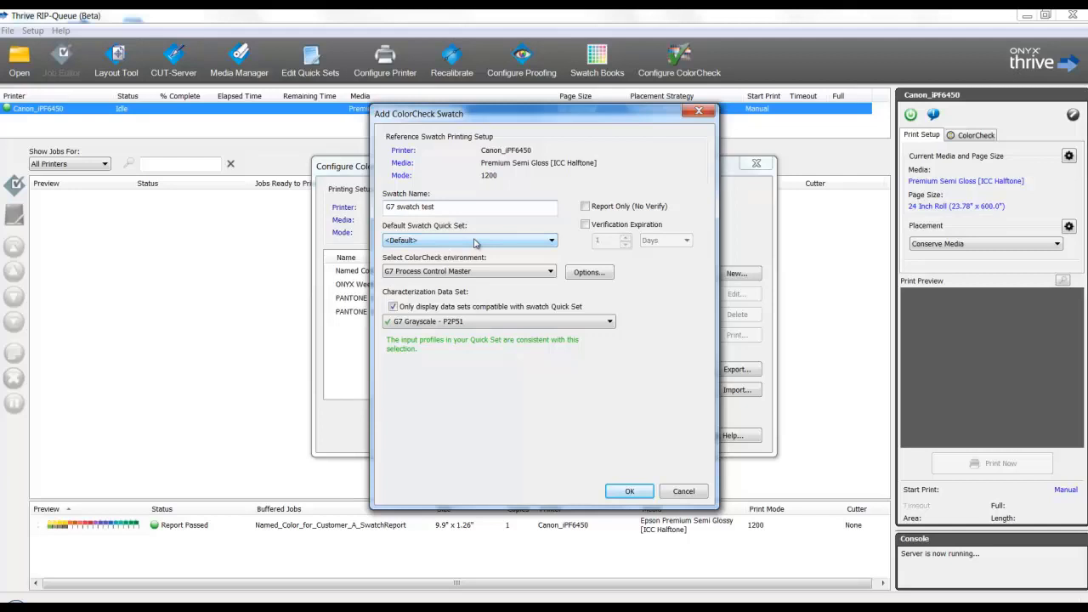
left_click(470, 242)
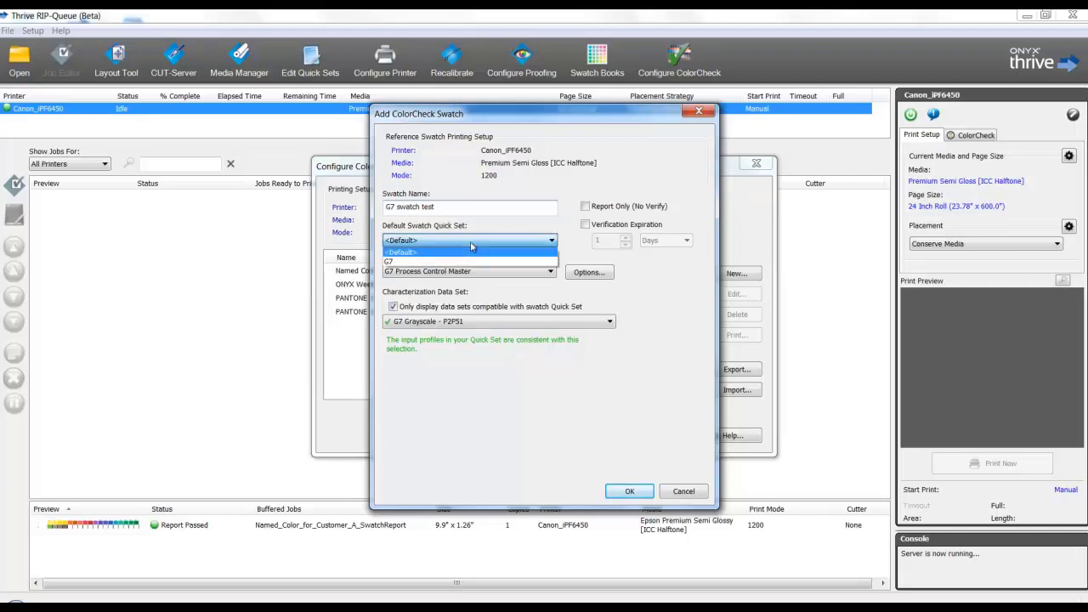
left_click(461, 261)
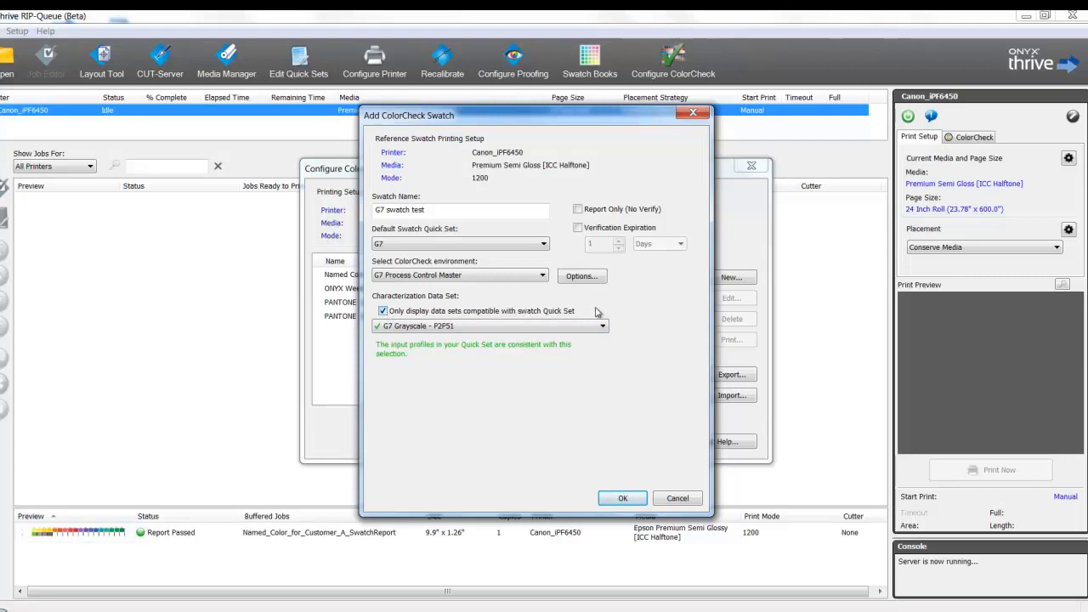
Reapply the G7 quick set after trying <Default>, and confirm G7 Grayscale - P2P51 as the data set
left_click(447, 244)
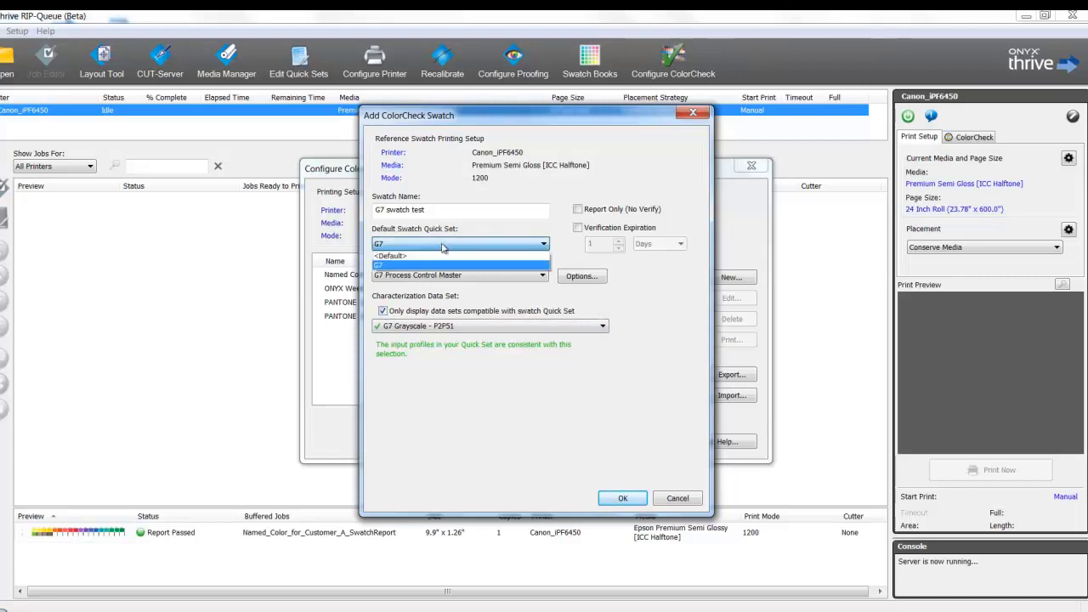
left_click(440, 255)
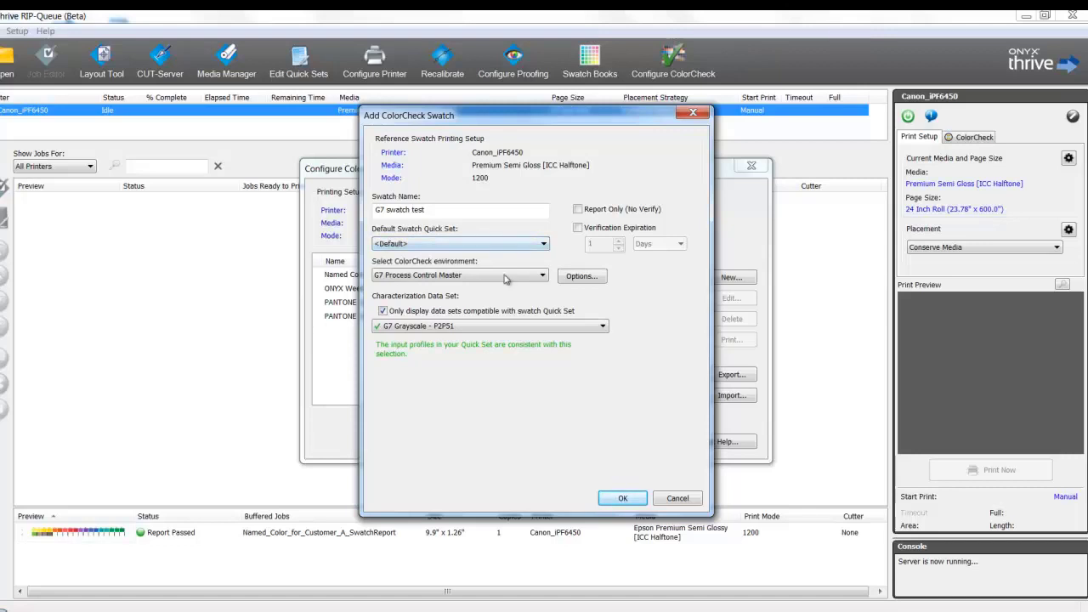
left_click(499, 327)
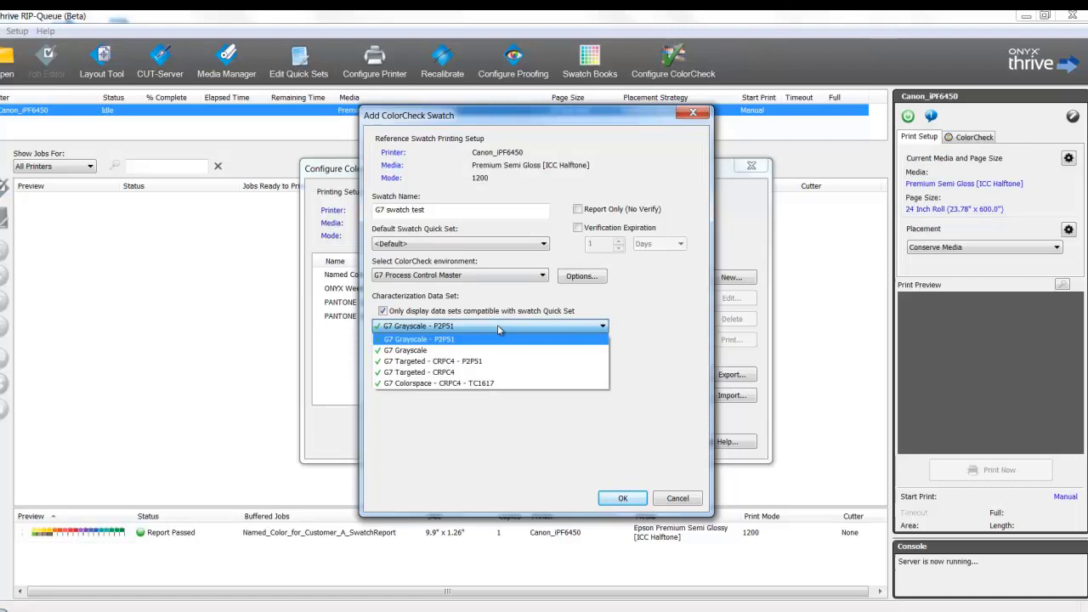
left_click(498, 330)
left_click(443, 244)
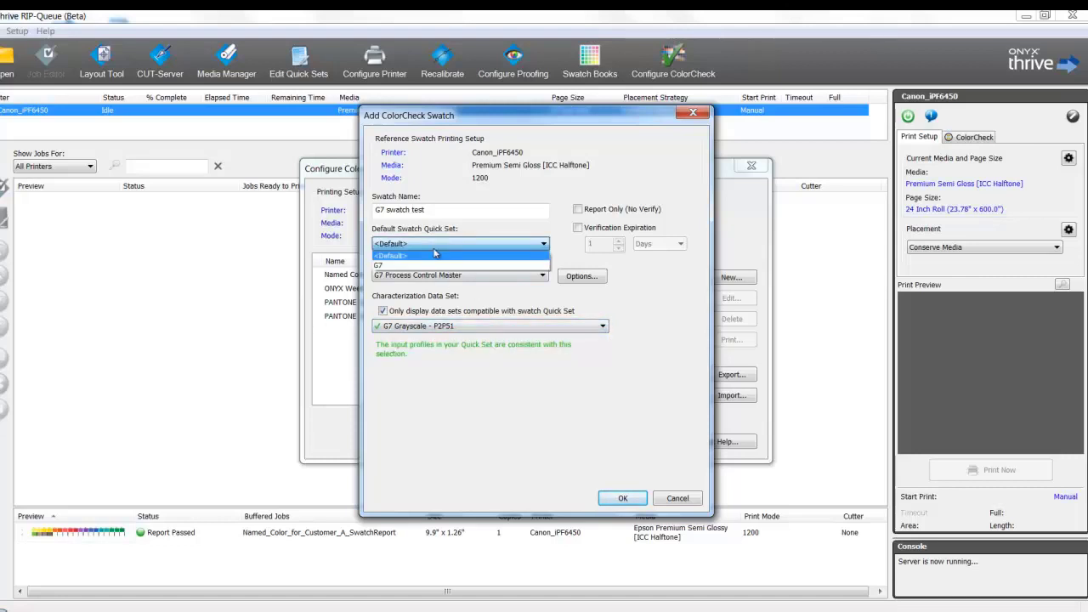
left_click(434, 265)
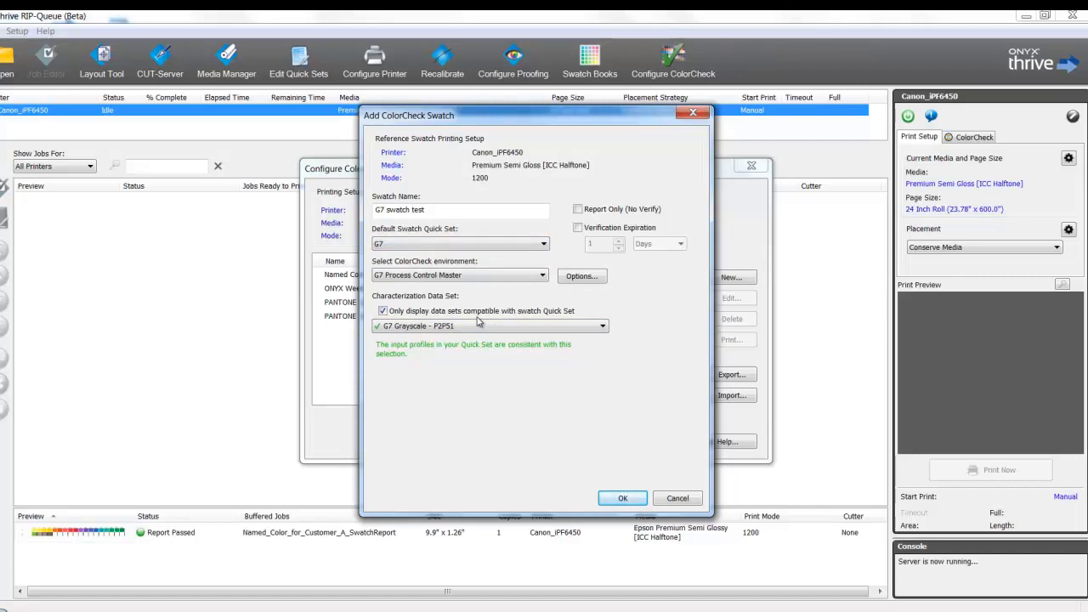
left_click(479, 329)
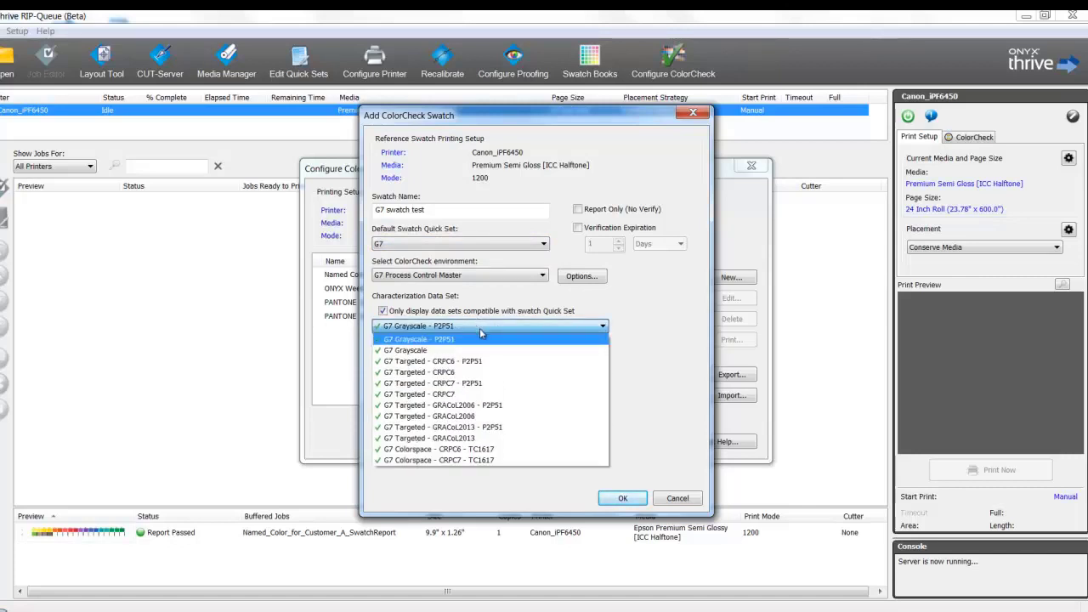
left_click(482, 337)
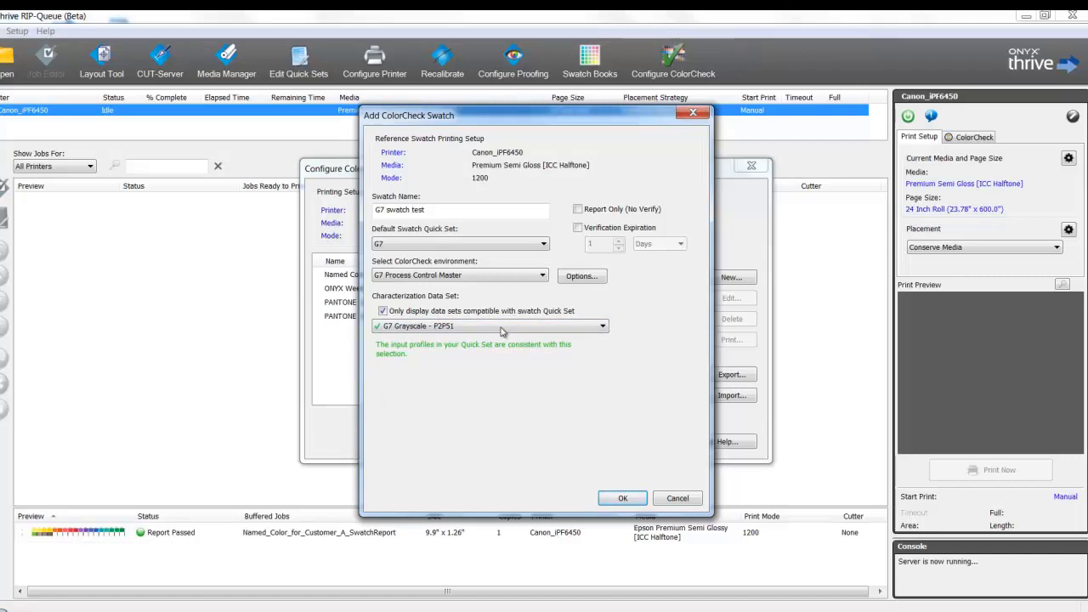
Accept the swatch options, enable verification expiration after 1 Months, and save G7 swatch test
left_click(583, 276)
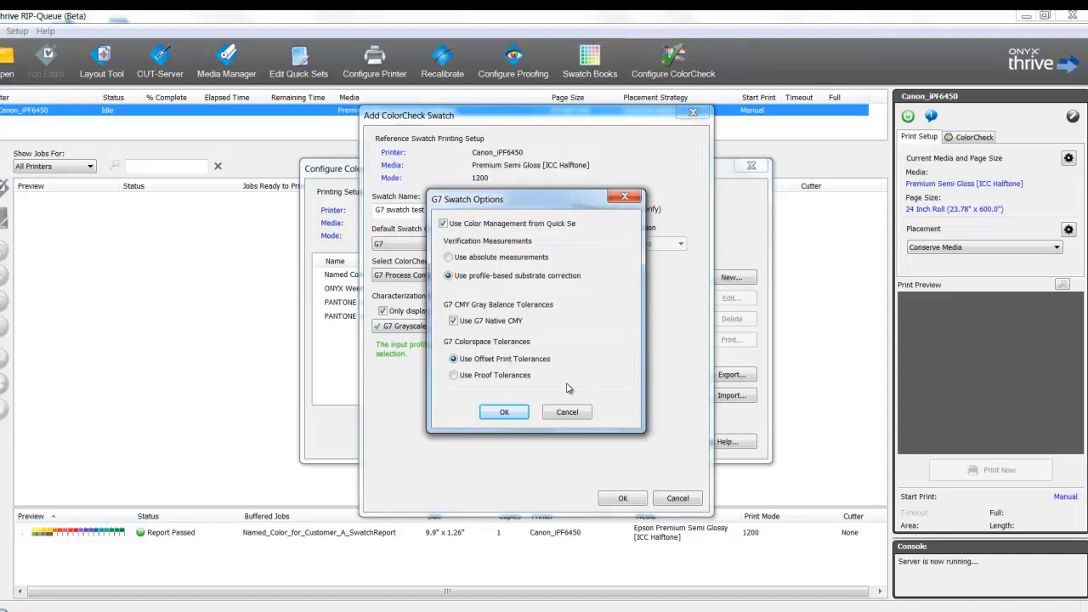
left_click(504, 411)
left_click(578, 228)
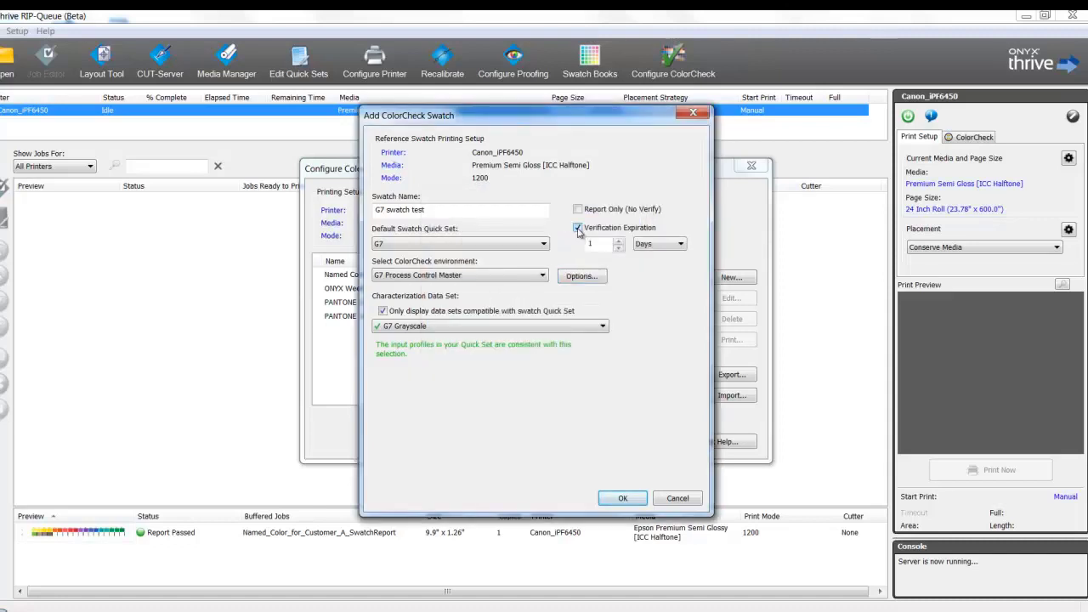
left_click(646, 246)
left_click(646, 274)
left_click(656, 245)
left_click(653, 283)
left_click(578, 209)
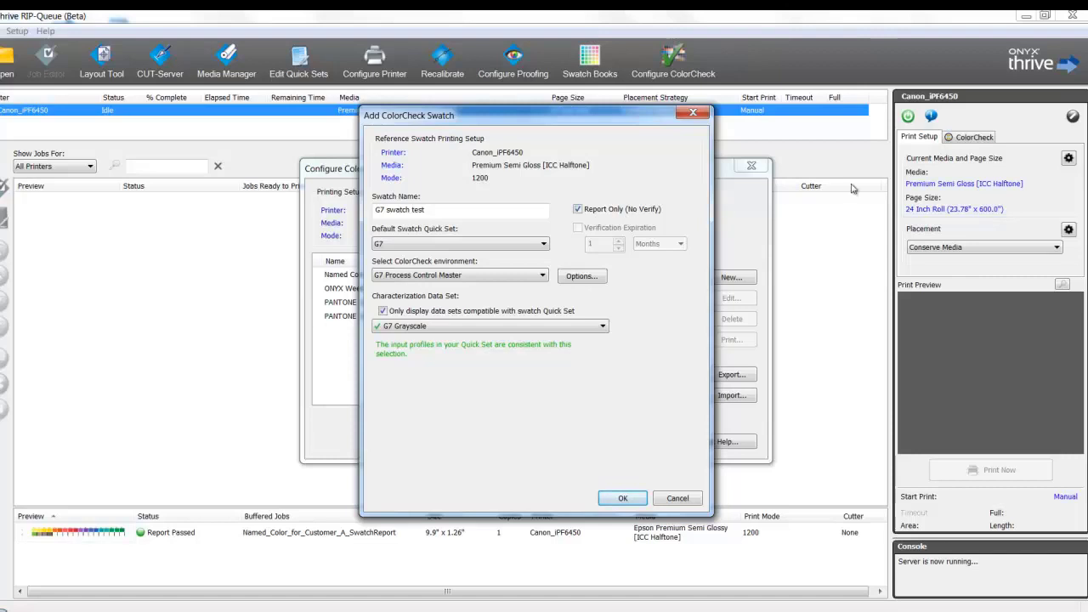
left_click(578, 228)
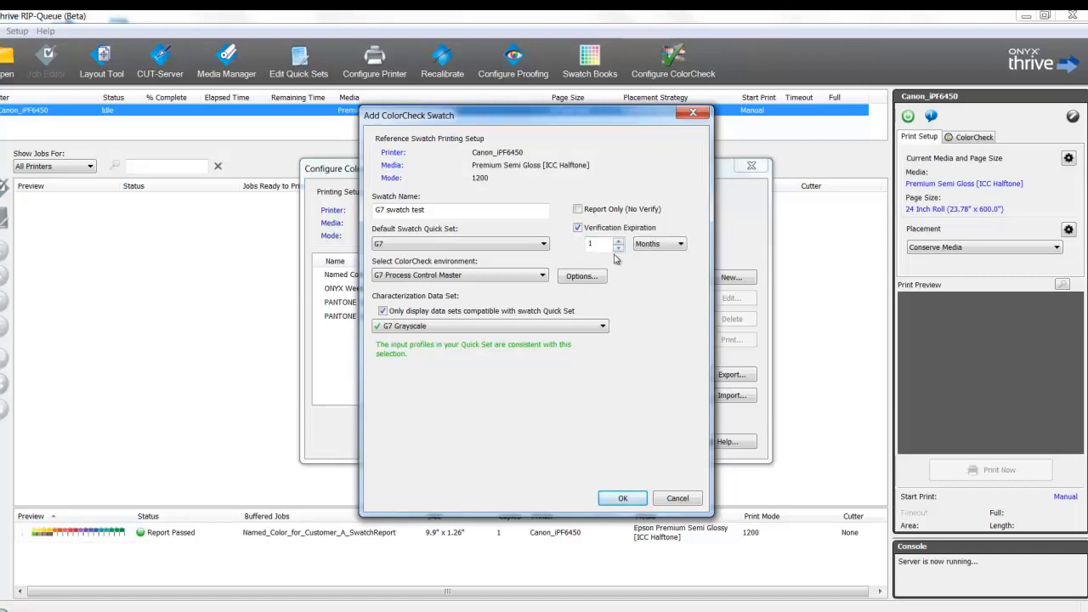
left_click(626, 499)
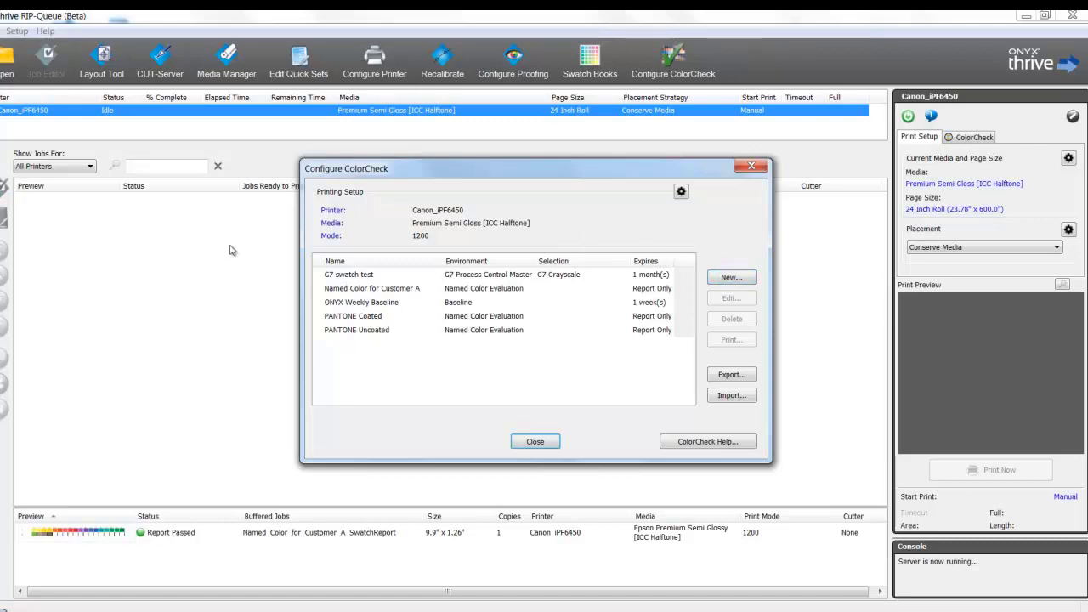
Queue G7 swatch test for printing and print the G7_swatch_test_Swatch job now
left_click(335, 277)
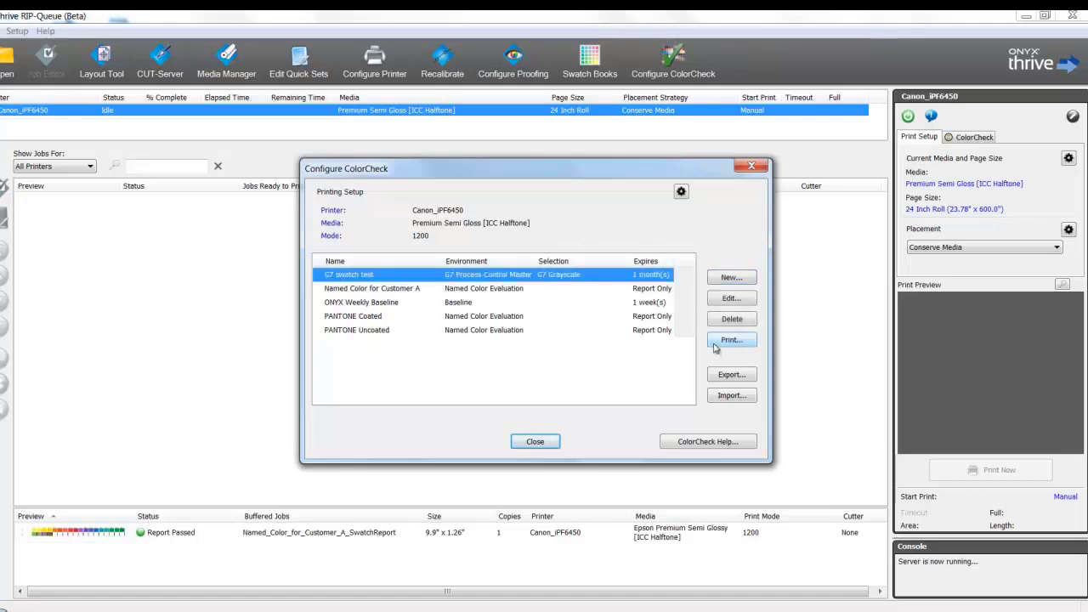
left_click(729, 340)
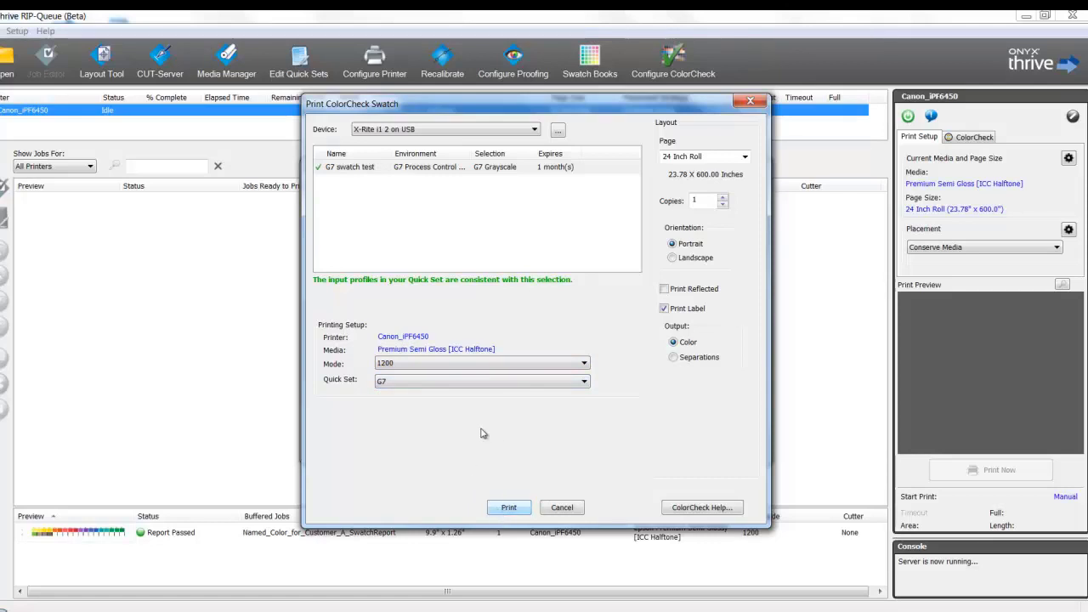
left_click(508, 507)
left_click(533, 442)
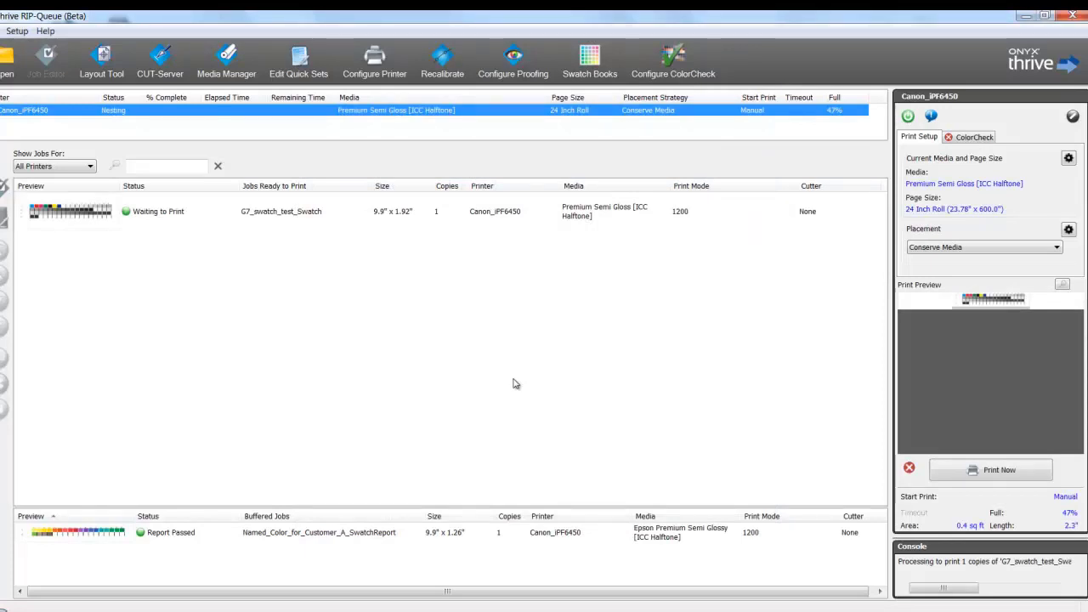
left_click(941, 470)
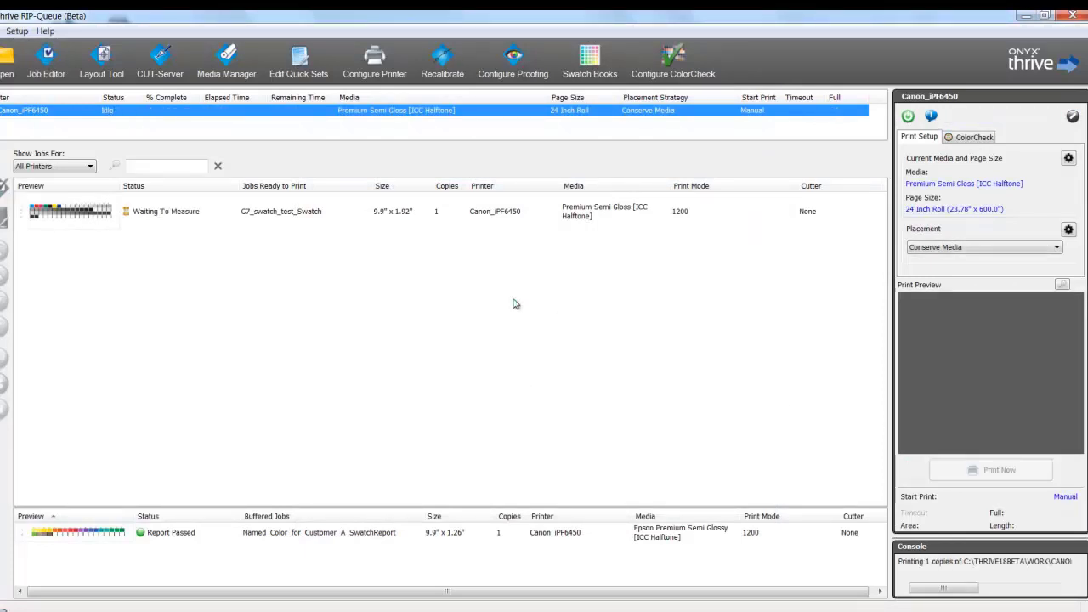
Measure the G7_swatch_test_Swatch job and save its PASS verification report as HTML
left_click(209, 225)
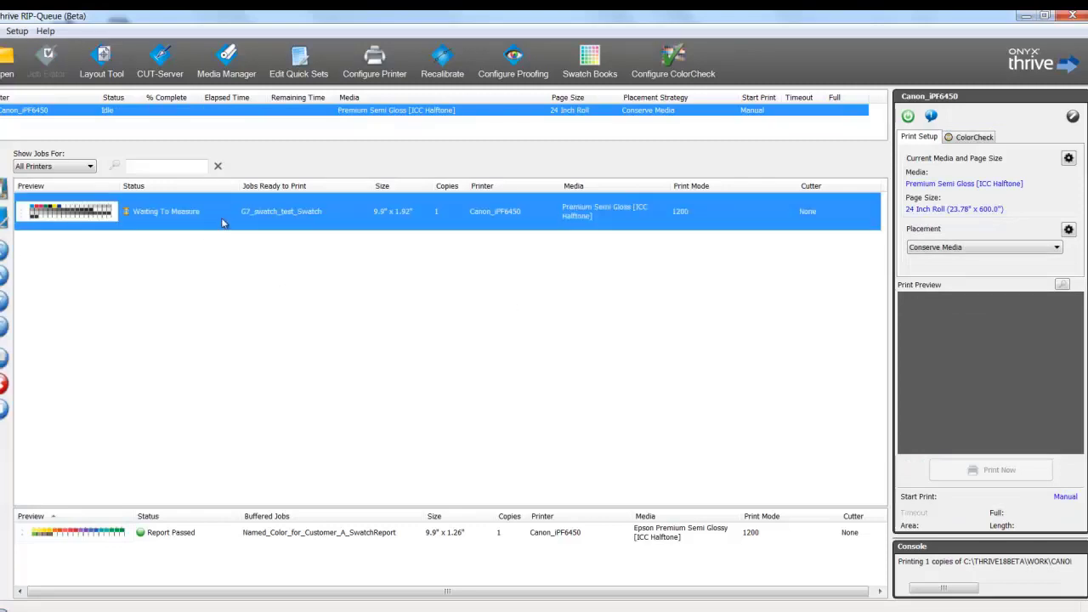
double_click(216, 216)
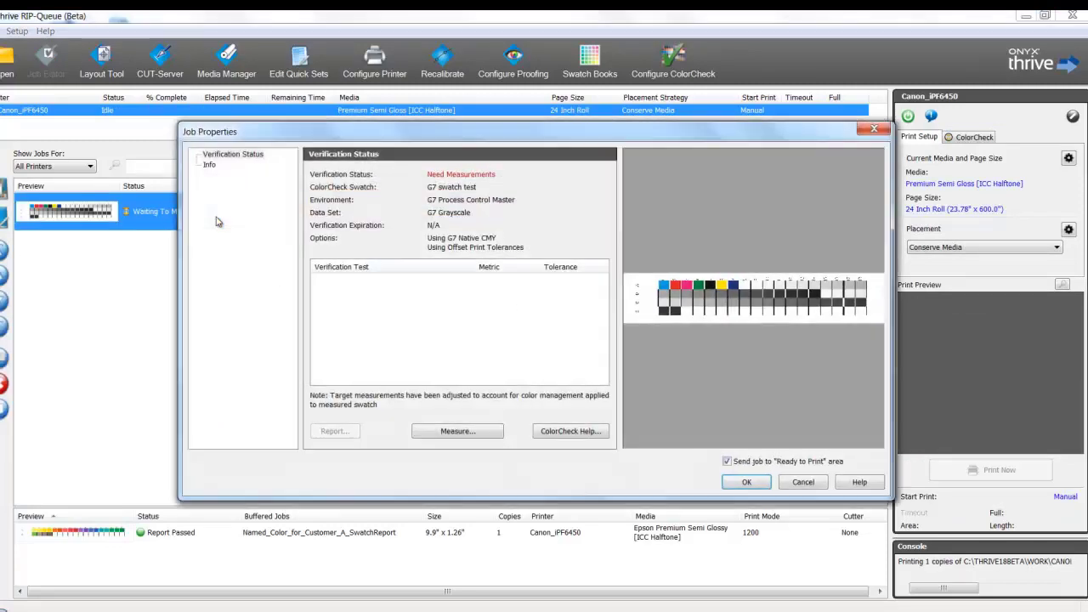
left_click(485, 434)
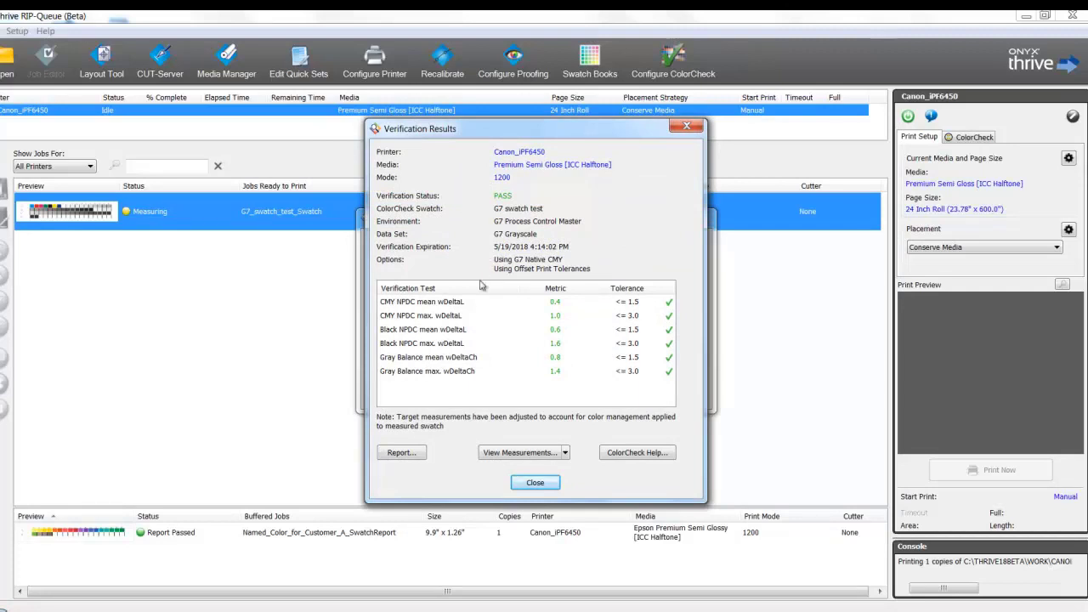
left_click(420, 454)
left_click(420, 453)
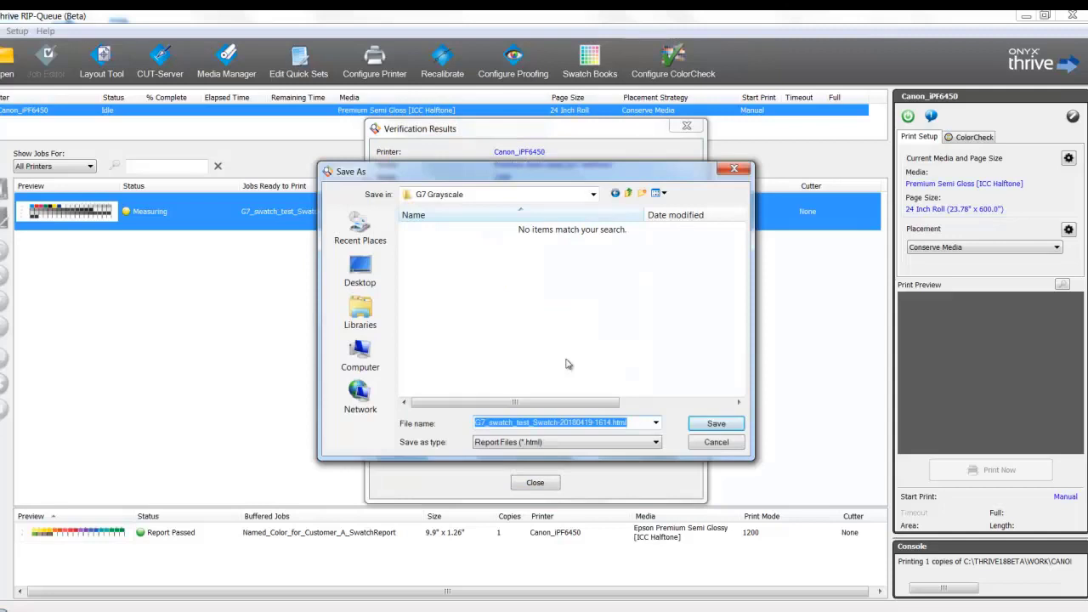
left_click(704, 427)
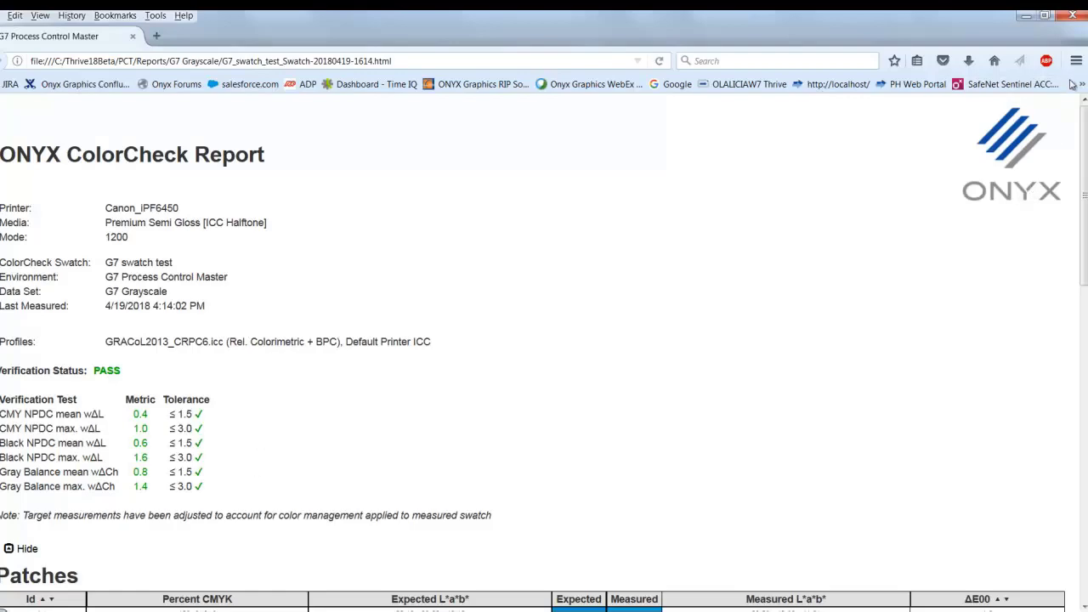
Scroll the ColorCheck report down to the Patches table of expected versus measured values
scroll(1083, 170, "down", 6)
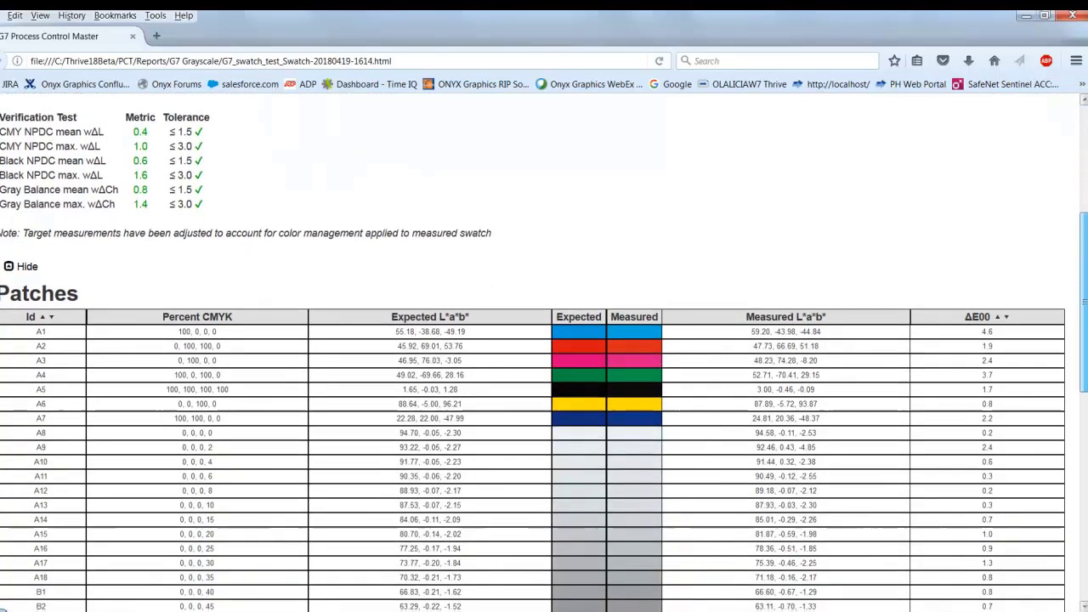
scroll(544, 351, "down", 12)
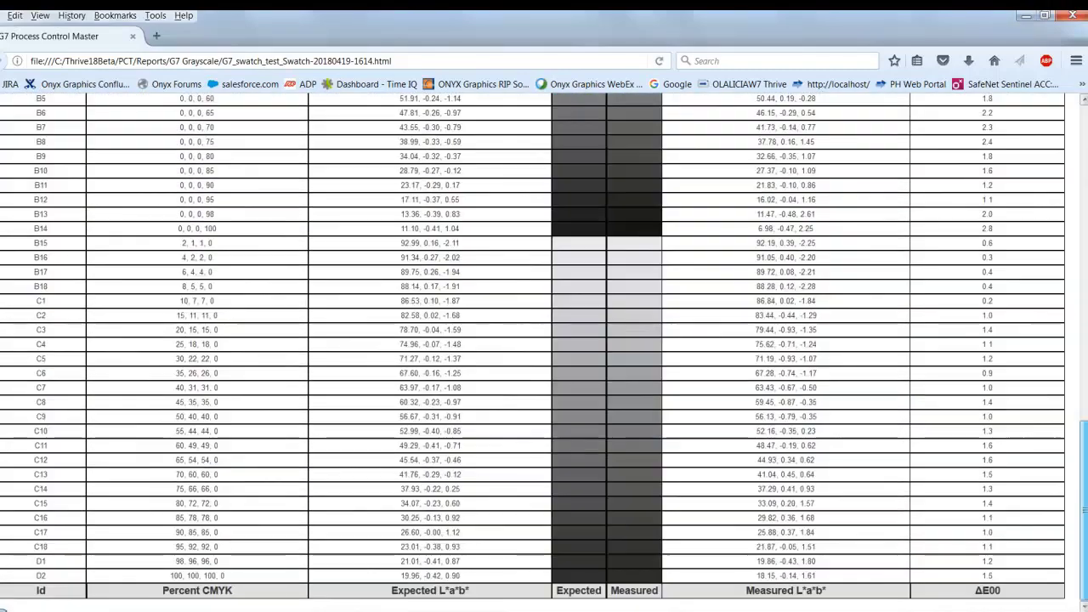